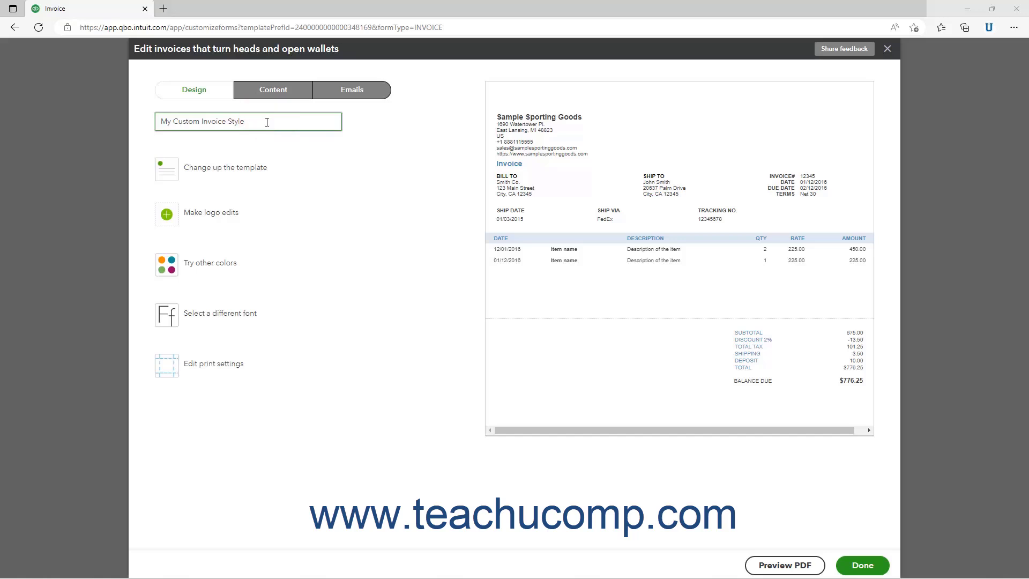
Change the invoice template to Airy new.
{"action": "left_click", "coordinate": [249, 178]}
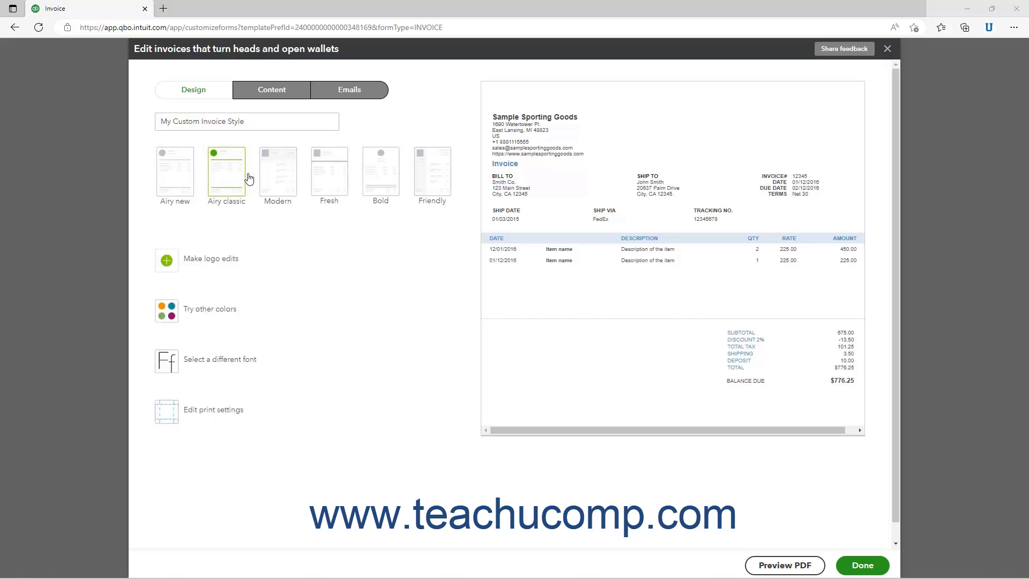
{"action": "left_click", "coordinate": [187, 176]}
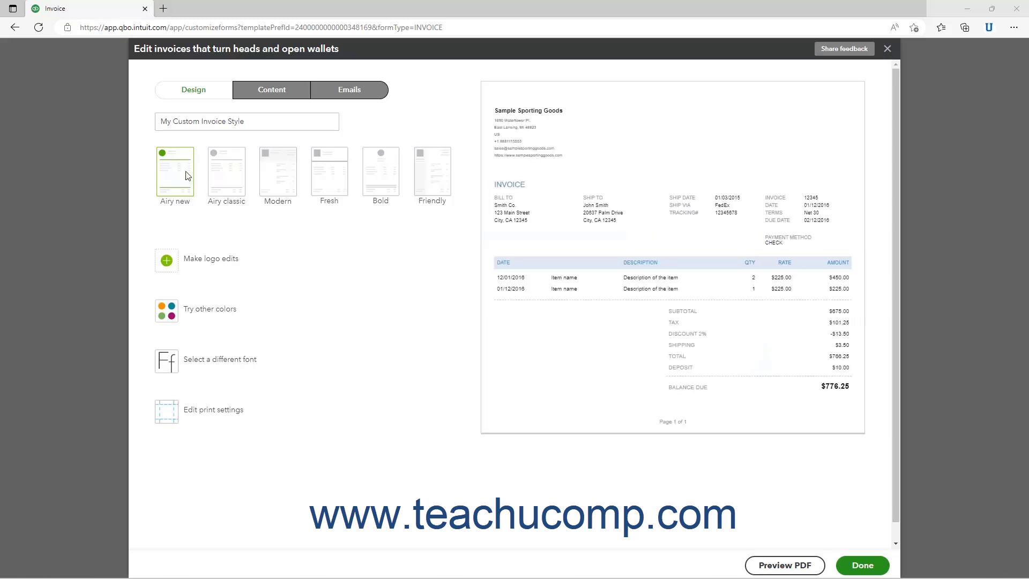
Upload SampleSportingGoods-AltLogo.jpg from the QBImages folder and save it as the invoice logo.
{"action": "left_click", "coordinate": [205, 260]}
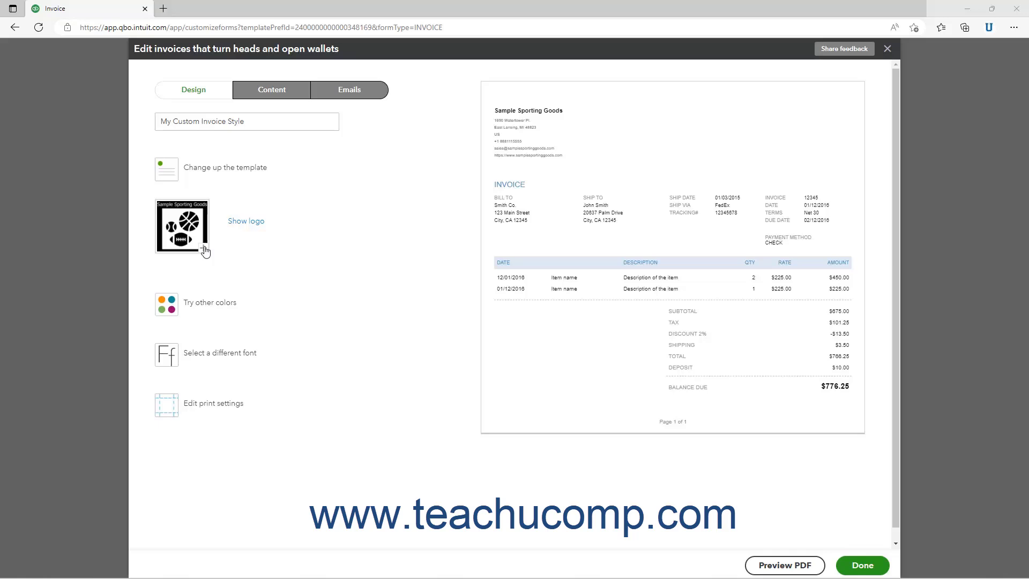
{"action": "left_click", "coordinate": [204, 248]}
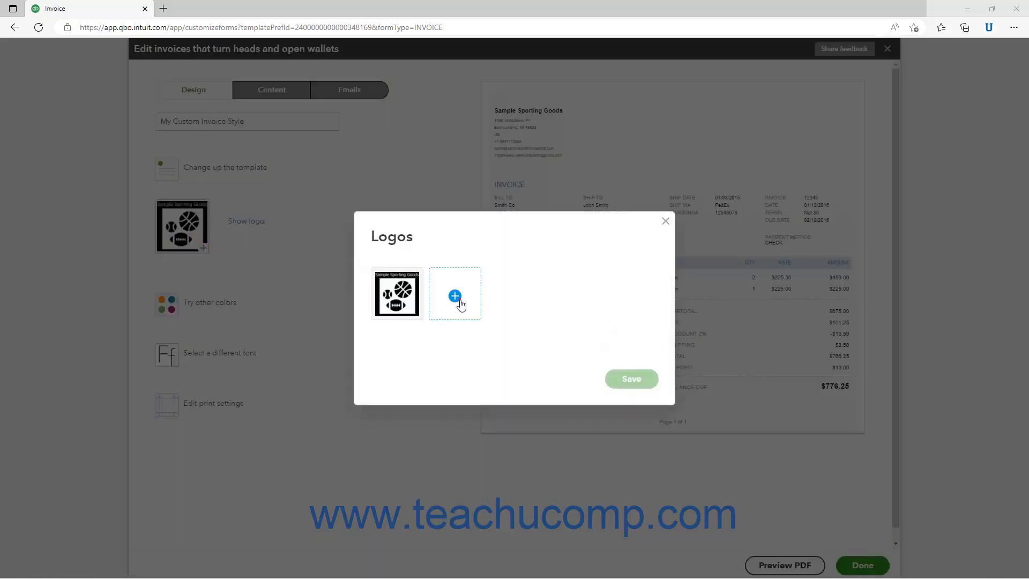
{"action": "left_click", "coordinate": [455, 295]}
{"action": "left_click", "coordinate": [127, 178]}
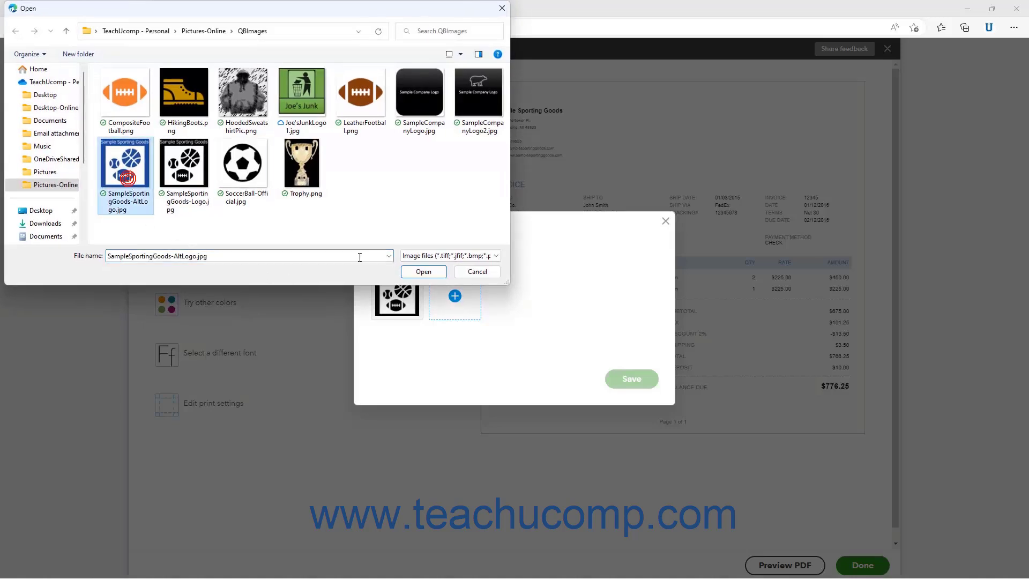
{"action": "left_click", "coordinate": [417, 272]}
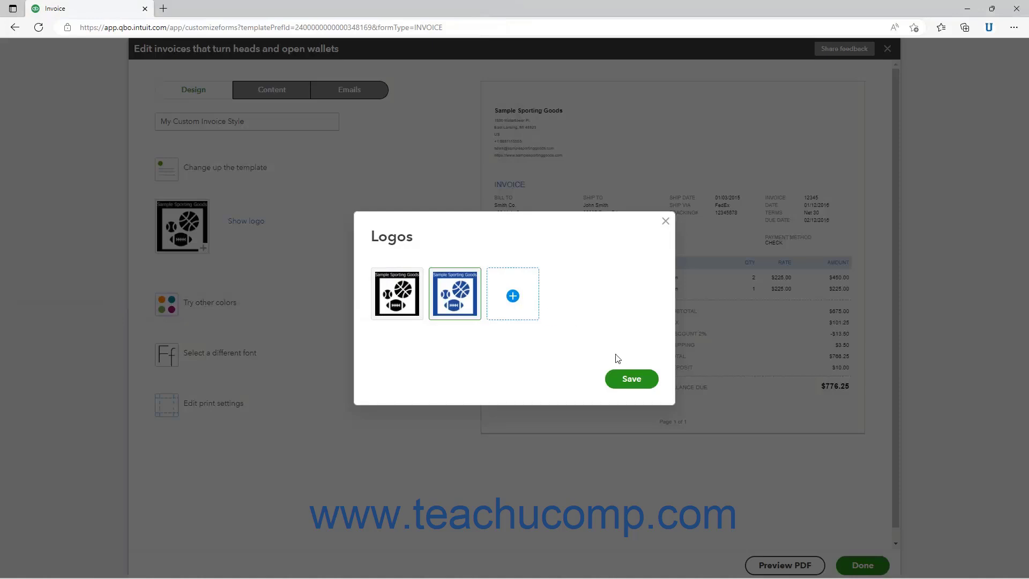
{"action": "left_click", "coordinate": [625, 380]}
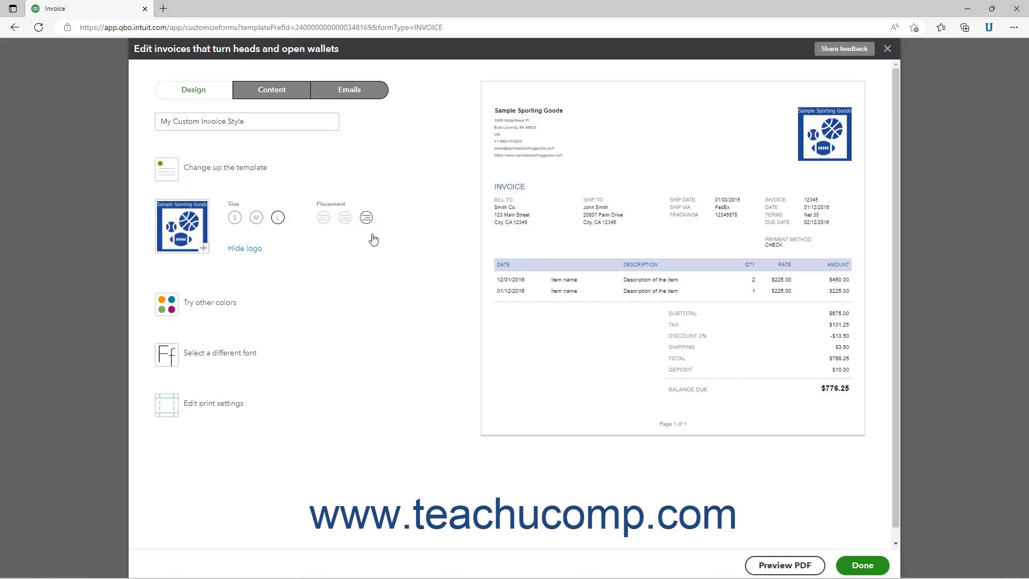
Try the medium logo size and left placement, settling on the large size with center placement.
{"action": "left_click", "coordinate": [256, 218]}
{"action": "left_click", "coordinate": [280, 219]}
{"action": "left_click", "coordinate": [331, 220]}
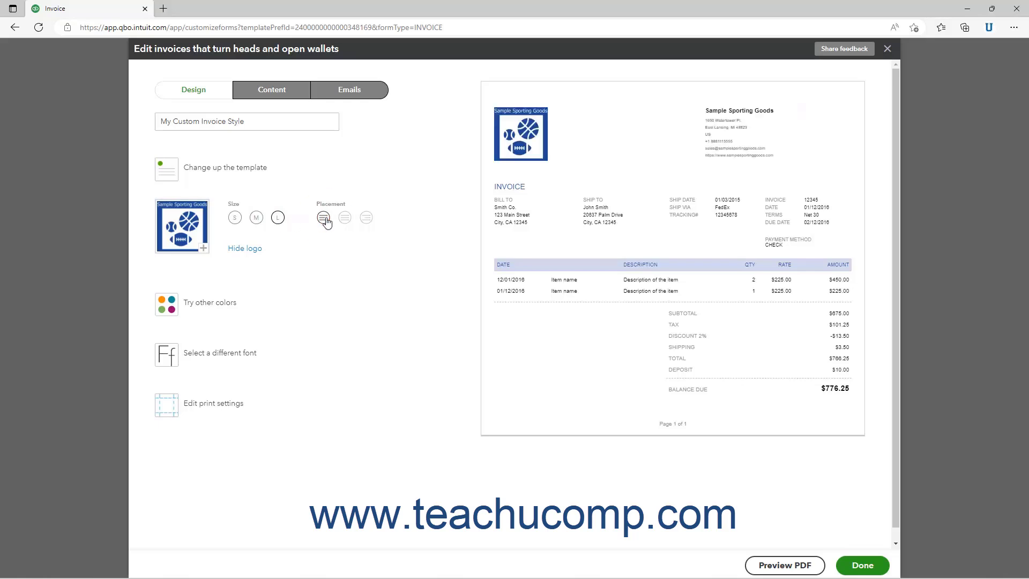
{"action": "left_click", "coordinate": [345, 221]}
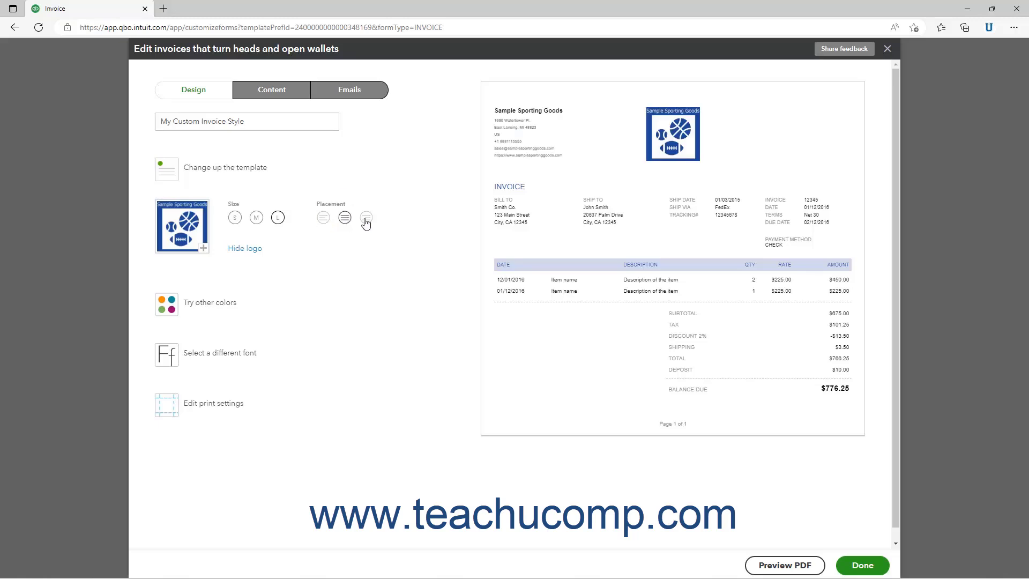
Hide the logo on the invoice and show it again.
{"action": "left_click", "coordinate": [250, 249]}
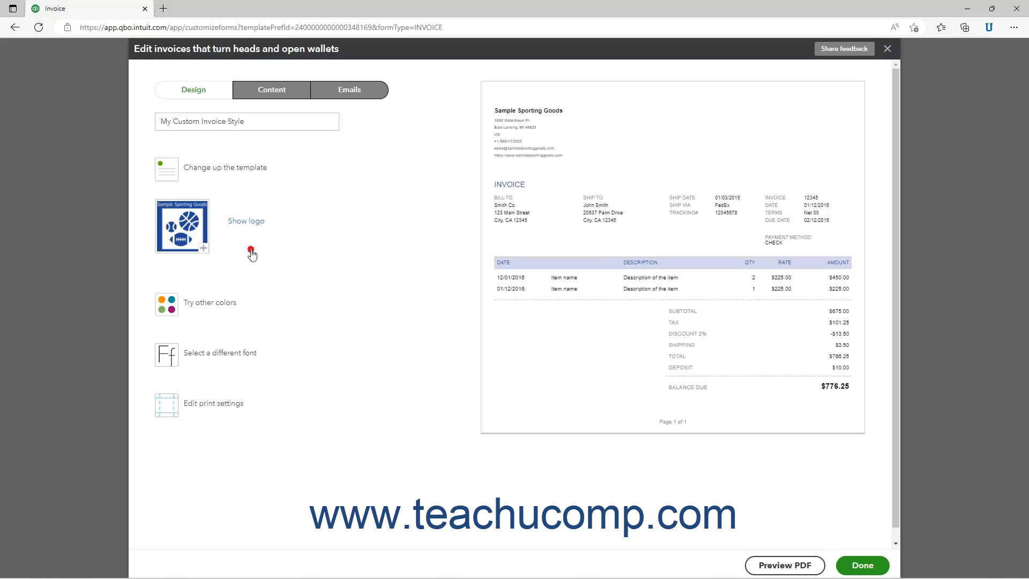
{"action": "left_click", "coordinate": [255, 222]}
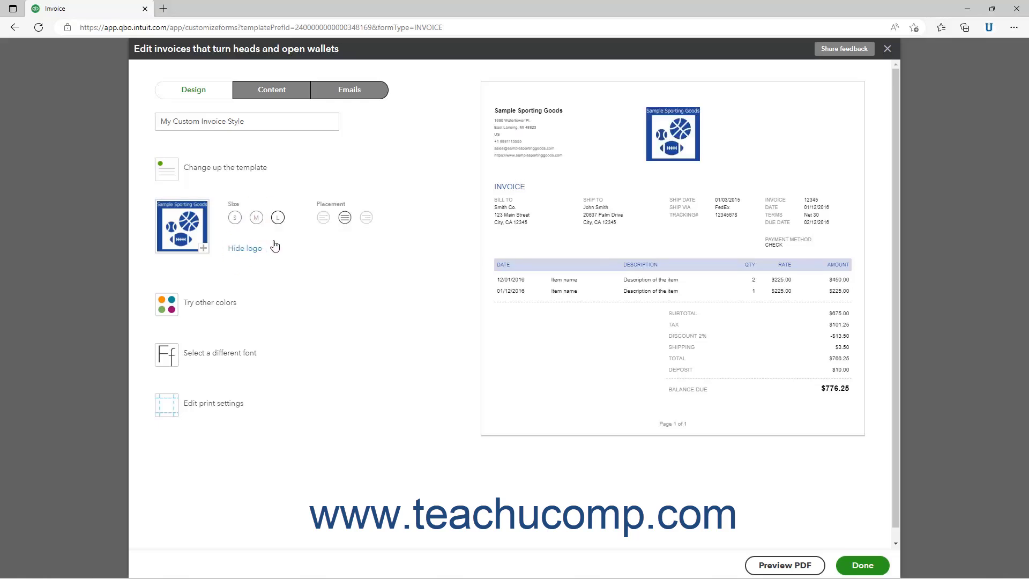
Try dark teal and black as the invoice's accent color, settling on navy blue #202e5a.
{"action": "left_click", "coordinate": [225, 306]}
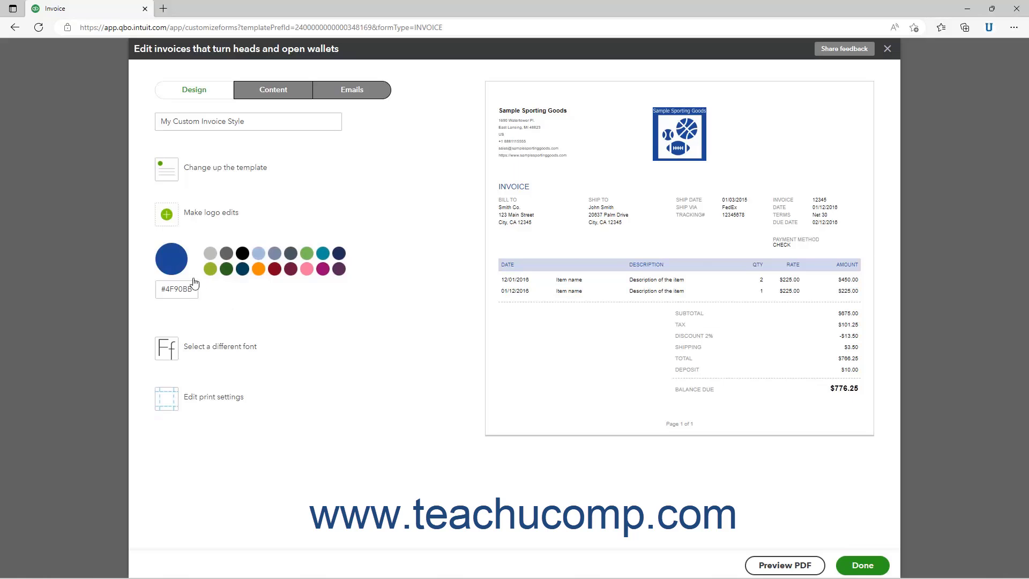
{"action": "left_click", "coordinate": [339, 254]}
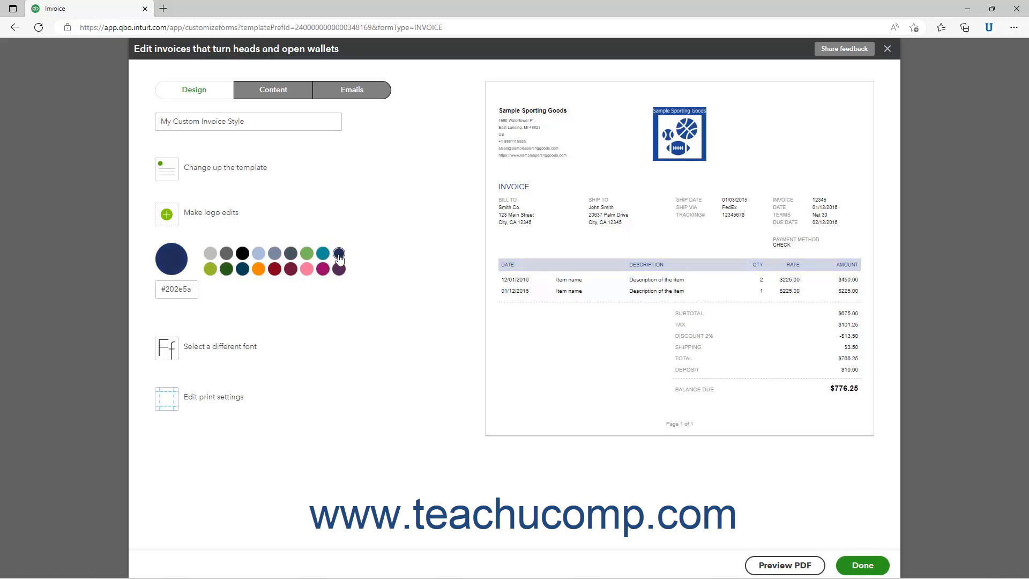
{"action": "left_click", "coordinate": [244, 269]}
{"action": "left_click", "coordinate": [243, 258]}
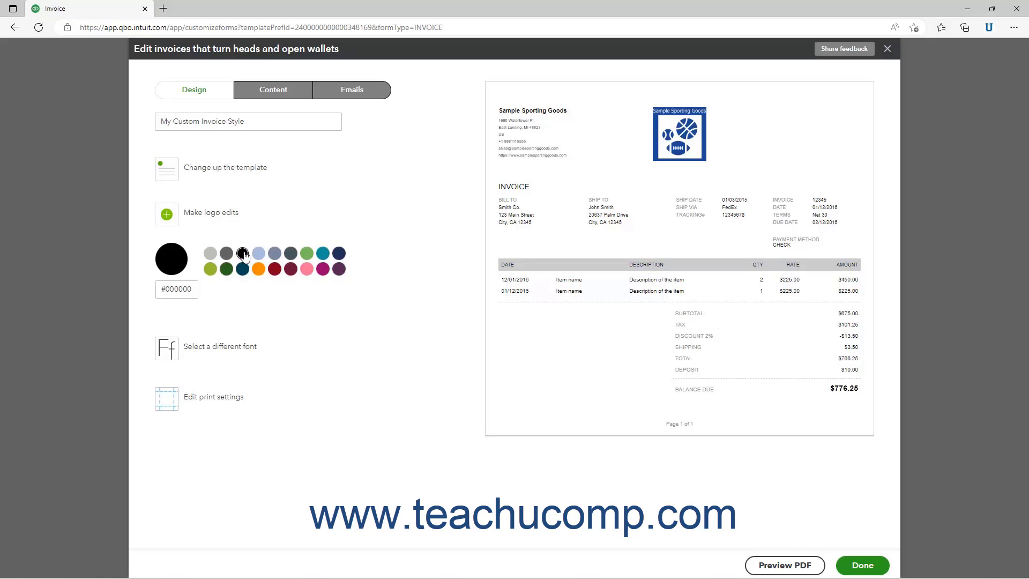
{"action": "left_click", "coordinate": [340, 254]}
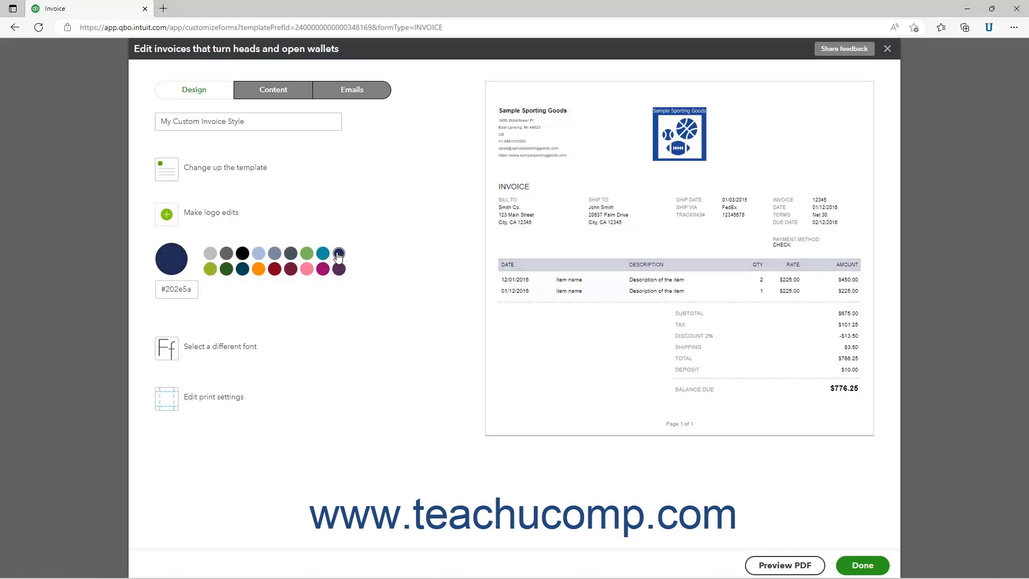
Try the Courier font for the invoice text and switch it back to Helvetica.
{"action": "left_click", "coordinate": [217, 349]}
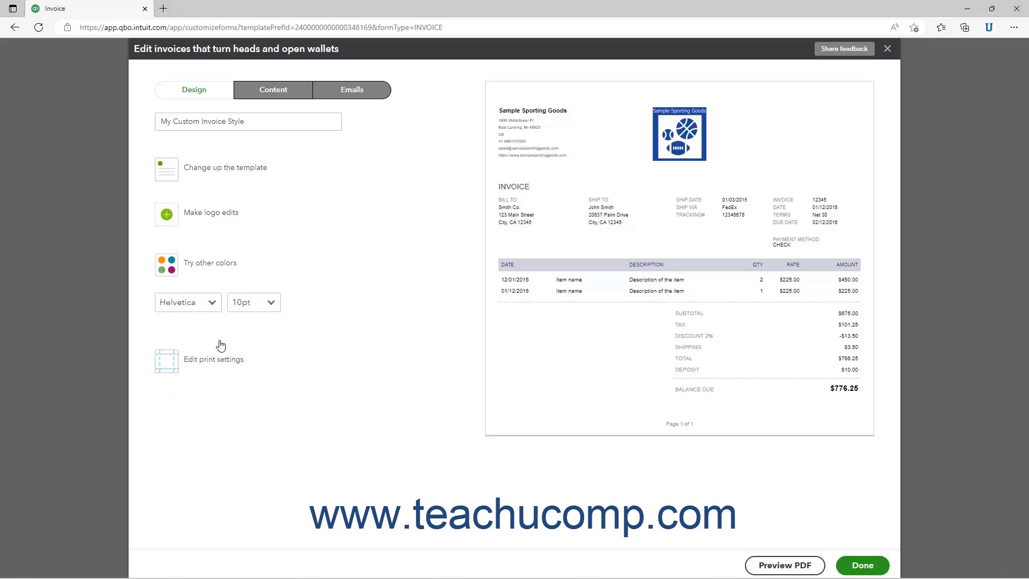
{"action": "left_click", "coordinate": [212, 309]}
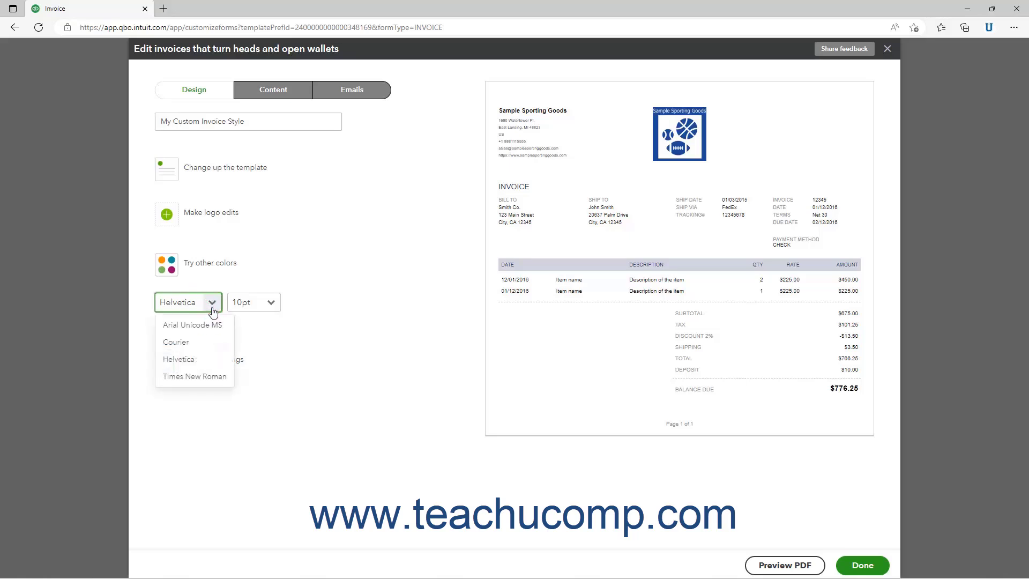
{"action": "left_click", "coordinate": [207, 342]}
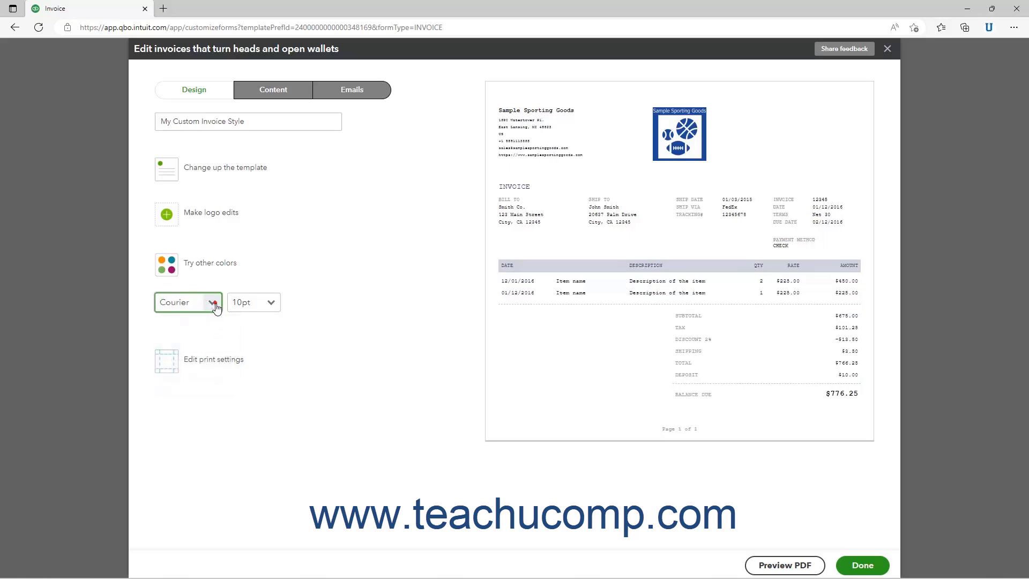
{"action": "left_click", "coordinate": [214, 304]}
{"action": "left_click", "coordinate": [200, 357]}
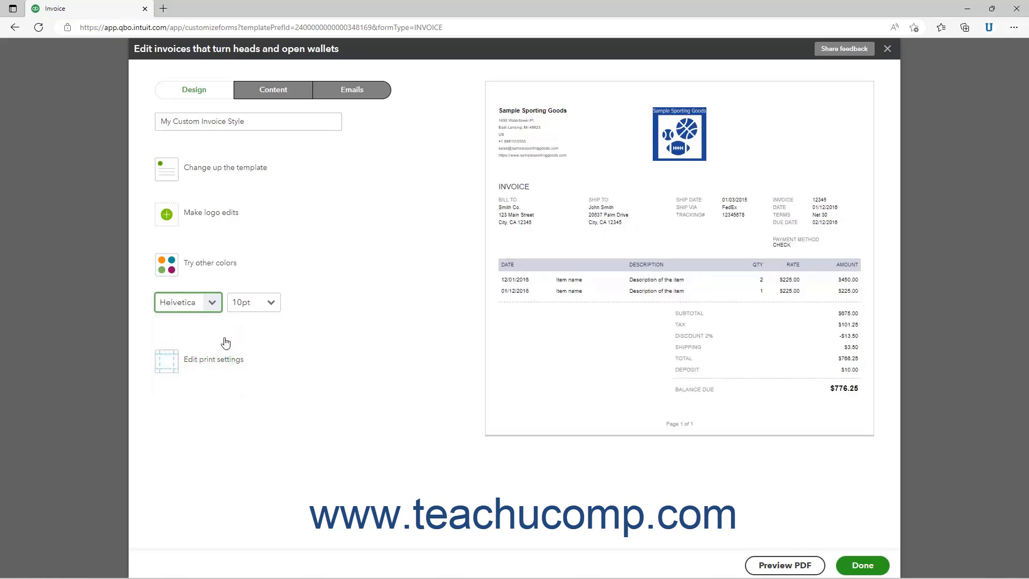
Try a 12pt font size for the invoice text and set it back to 10pt.
{"action": "left_click", "coordinate": [270, 302]}
{"action": "left_click", "coordinate": [264, 359]}
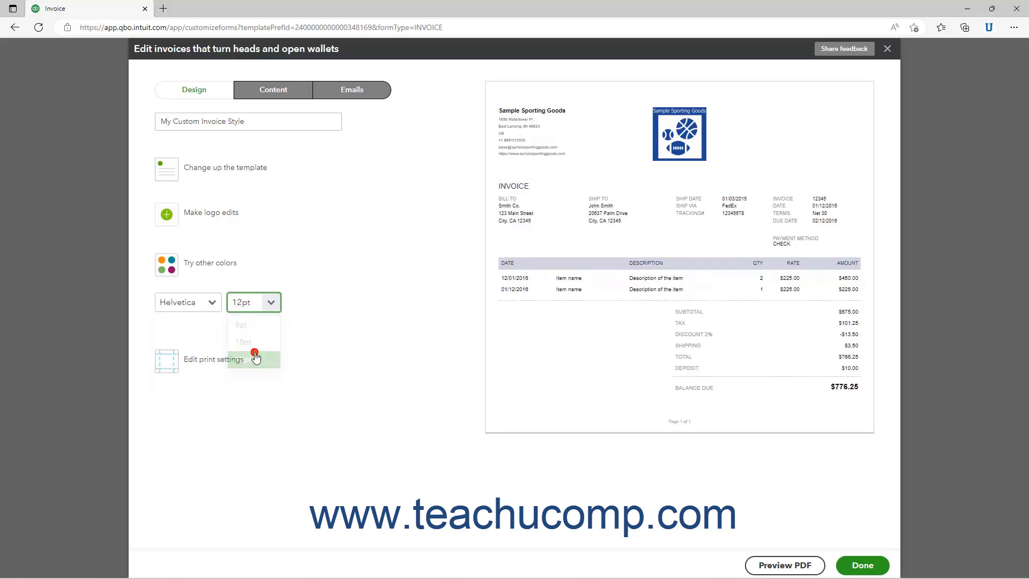
{"action": "left_click", "coordinate": [272, 305]}
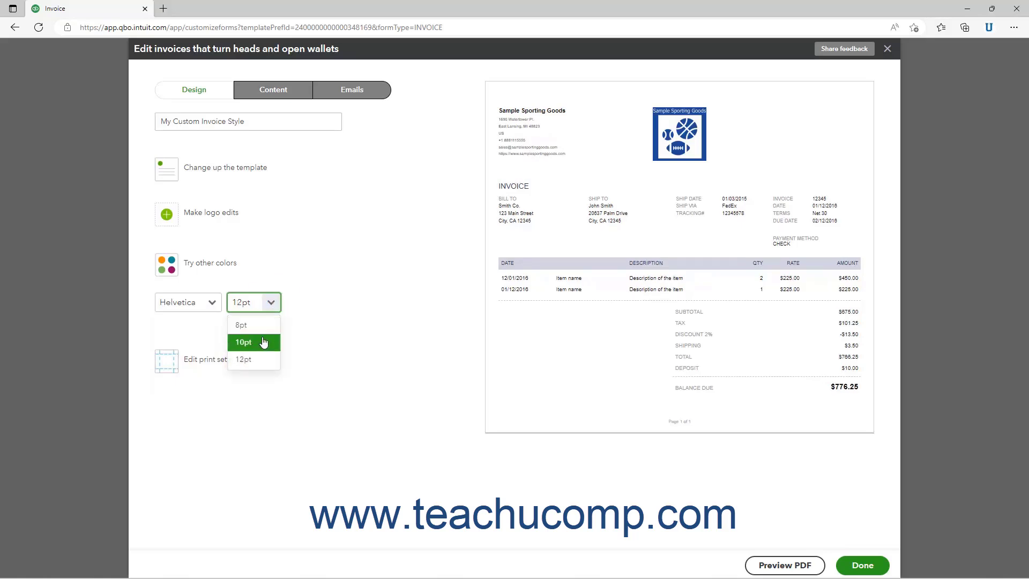
{"action": "left_click", "coordinate": [267, 342]}
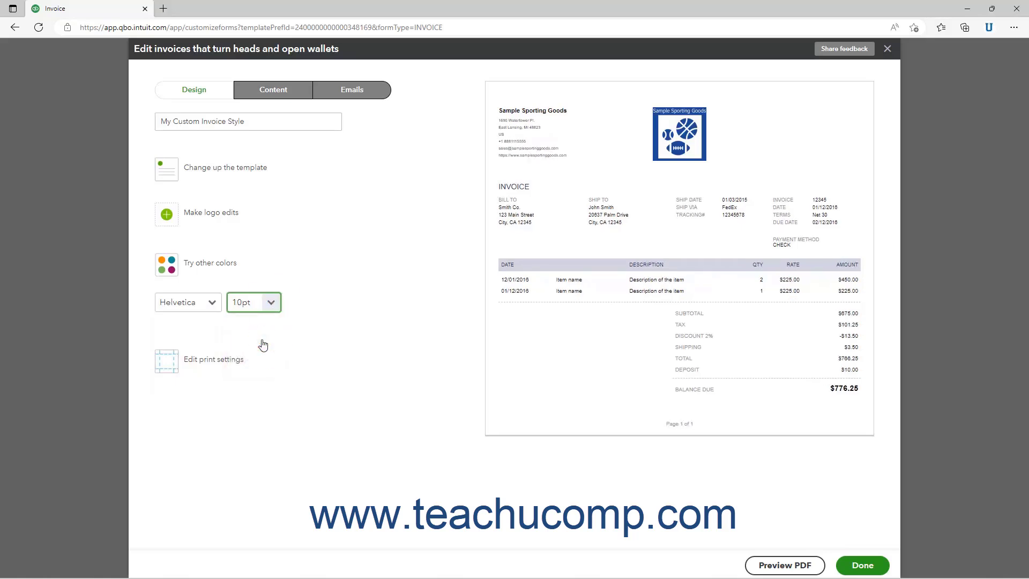
Turn on the letterhead paper option in the invoice's print settings and turn it off again.
{"action": "left_click", "coordinate": [221, 367]}
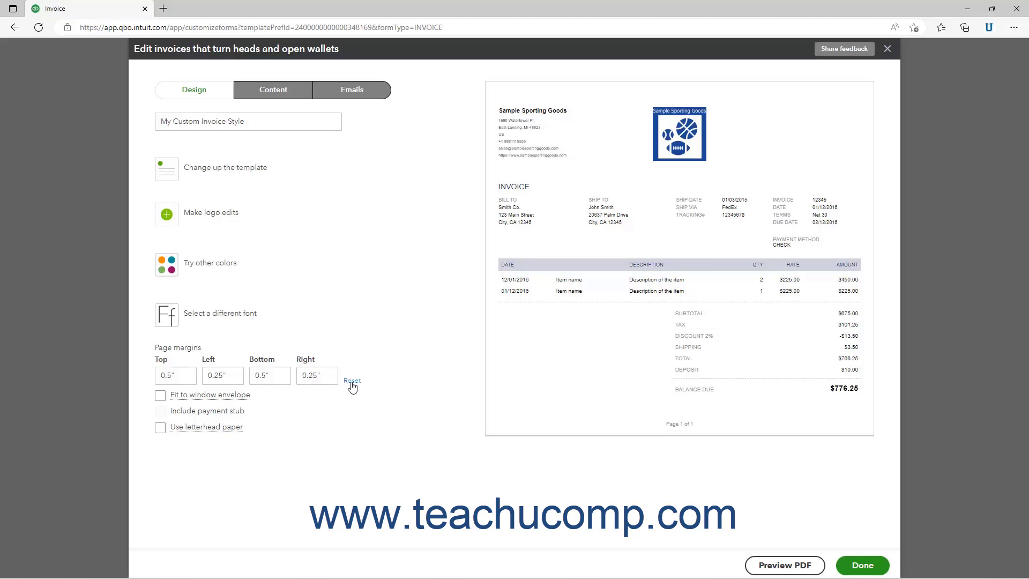
{"action": "mouse_move", "coordinate": [176, 400]}
{"action": "left_click", "coordinate": [160, 428]}
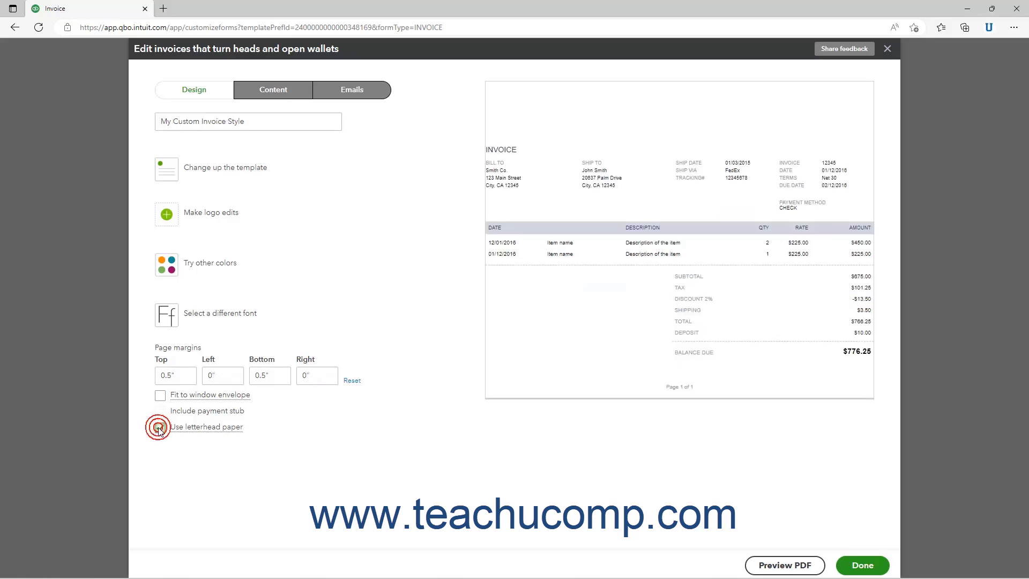
{"action": "left_click", "coordinate": [161, 429]}
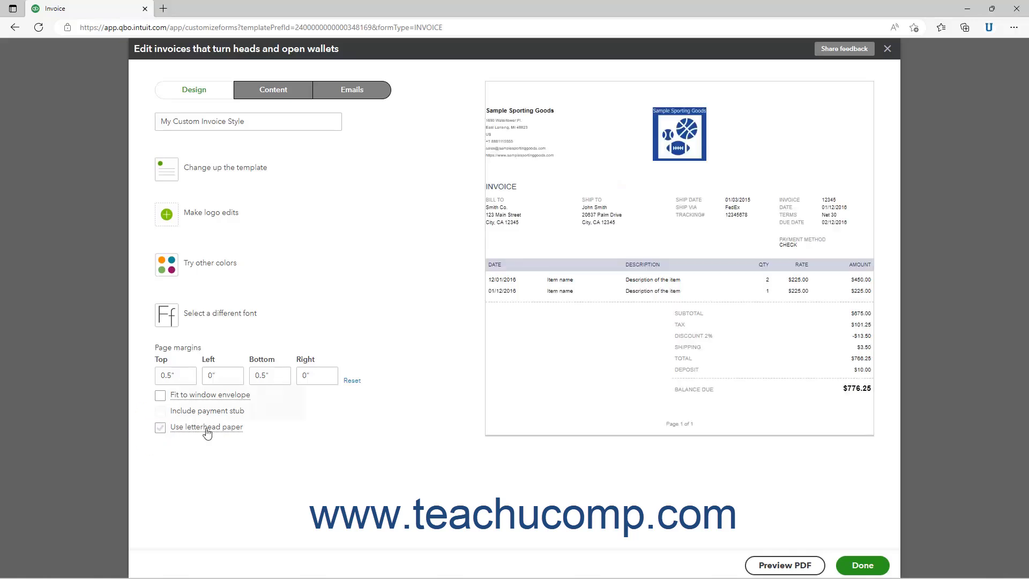